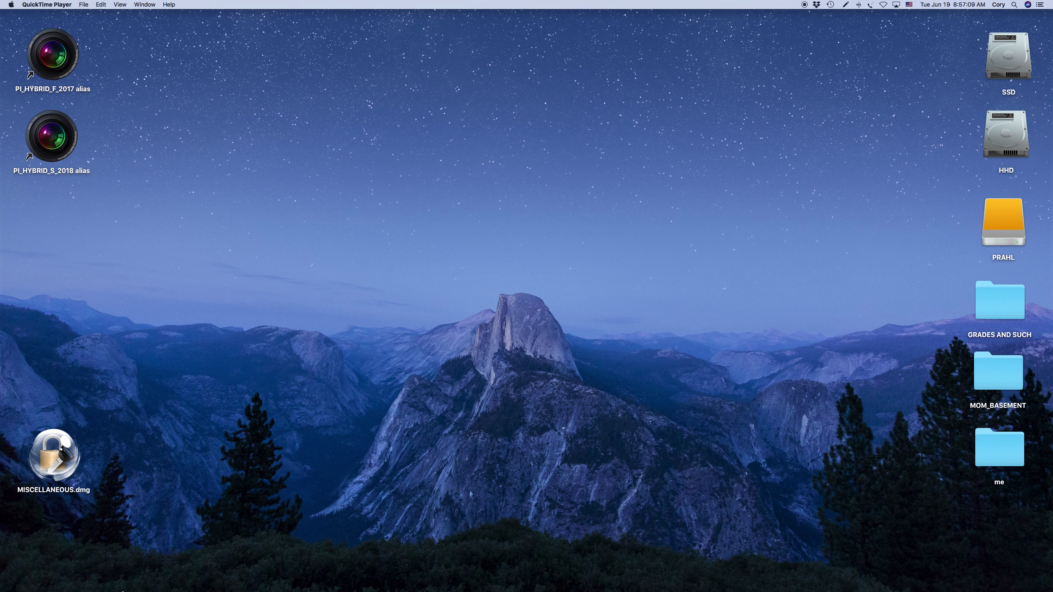
Load strava.com in Safari to show the dashboard with the weekly 50.3 mi total and recent Morning Rides.
left_click(111, 565)
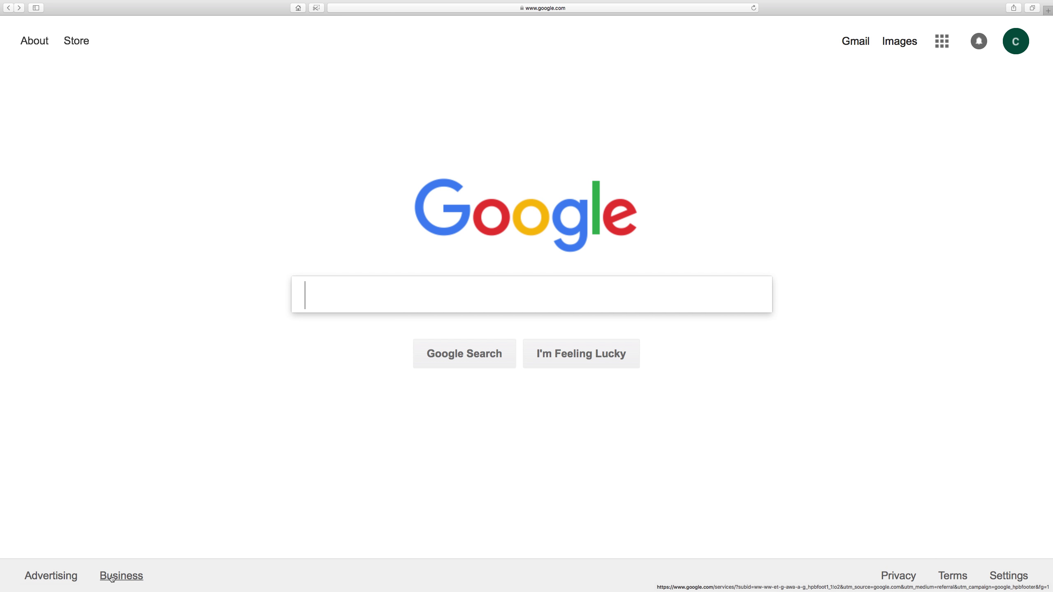
left_click(407, 8)
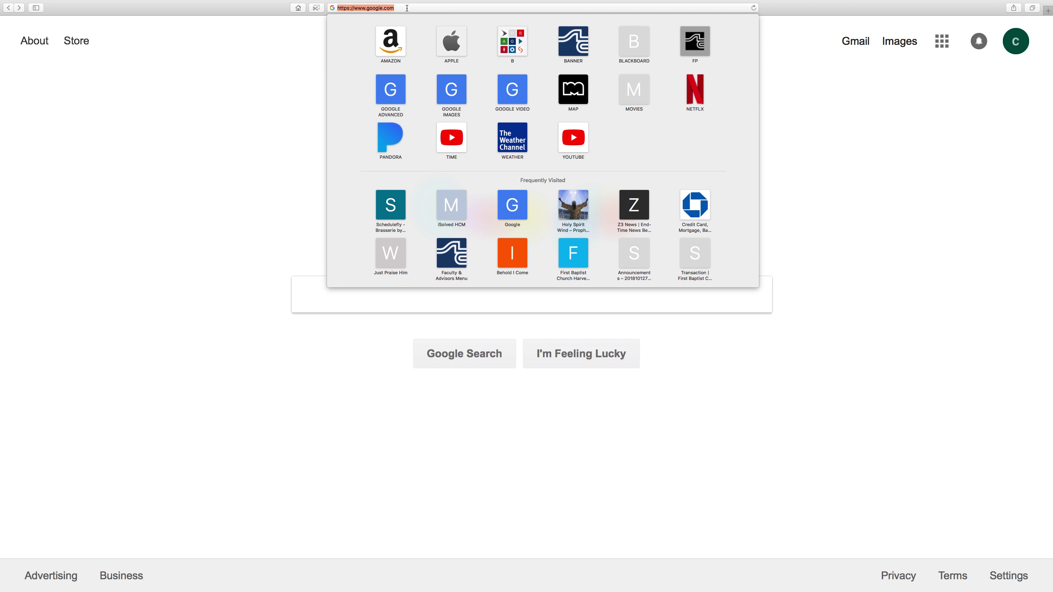
type("strava.com")
key("Return")
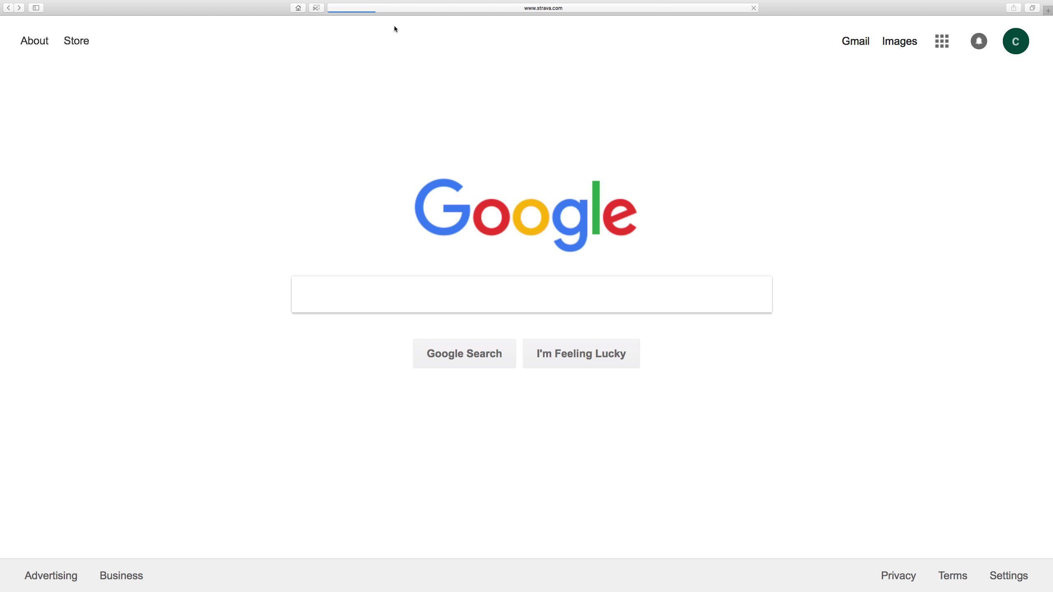
mouse_move(396, 27)
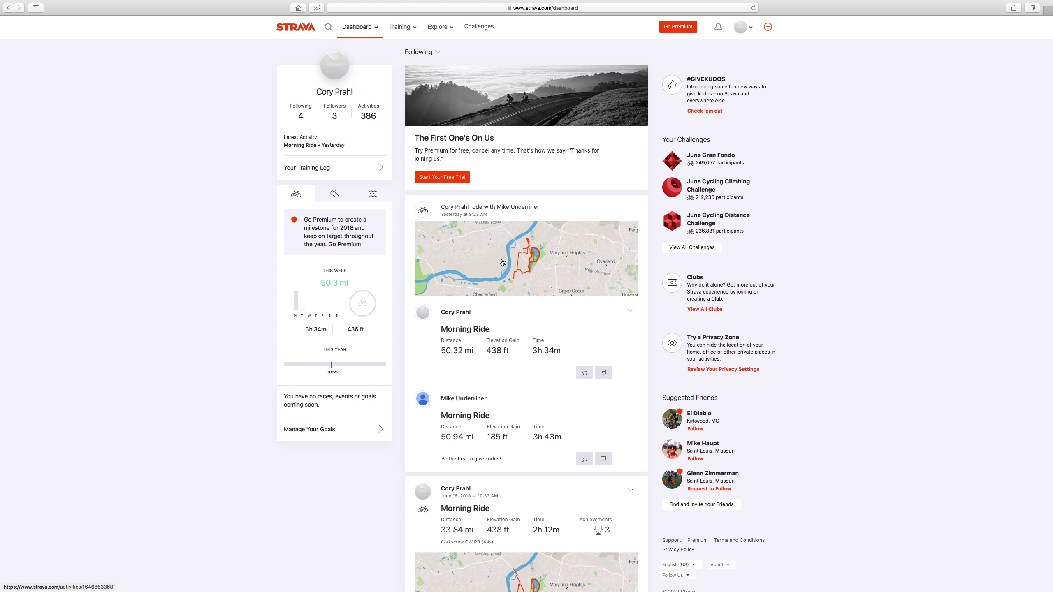
Open the June 18, 2018 Morning Ride (50.32 mi) from the dashboard feed.
left_click(502, 263)
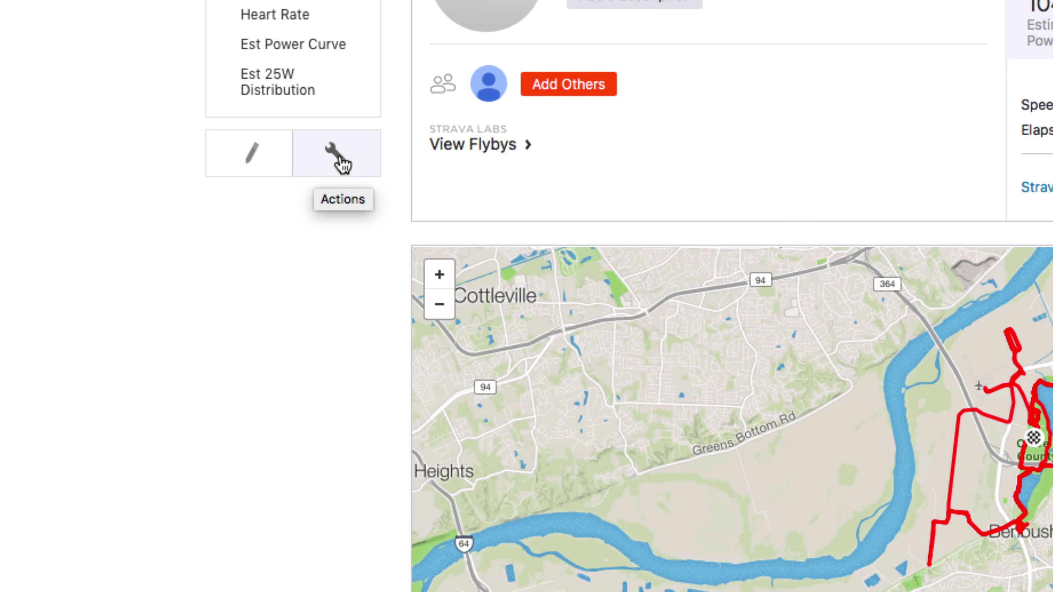
Choose Create Segment from the ride's wrench Actions menu.
left_click(341, 163)
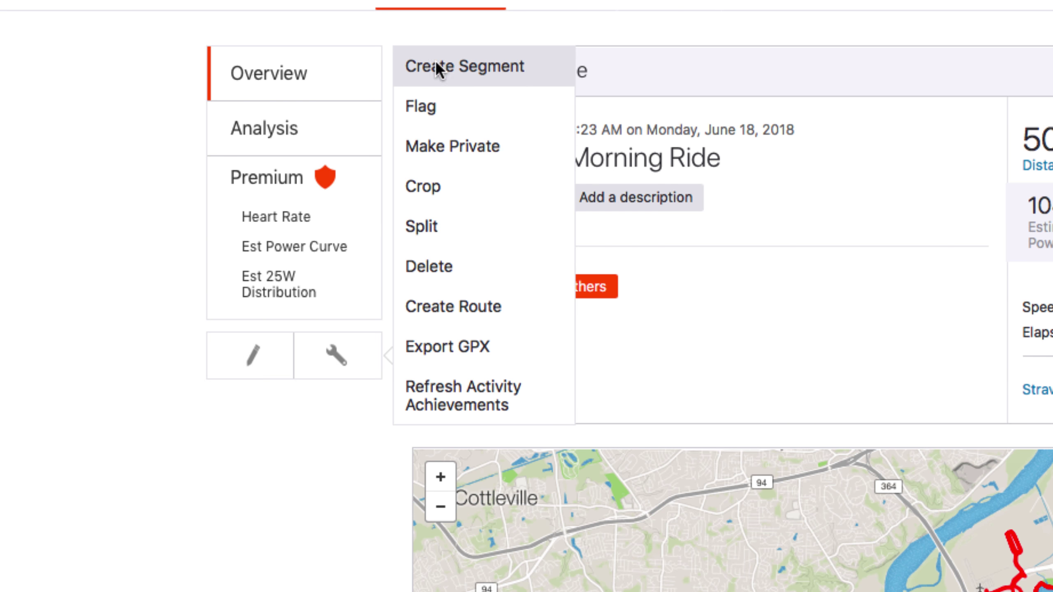
left_click(439, 73)
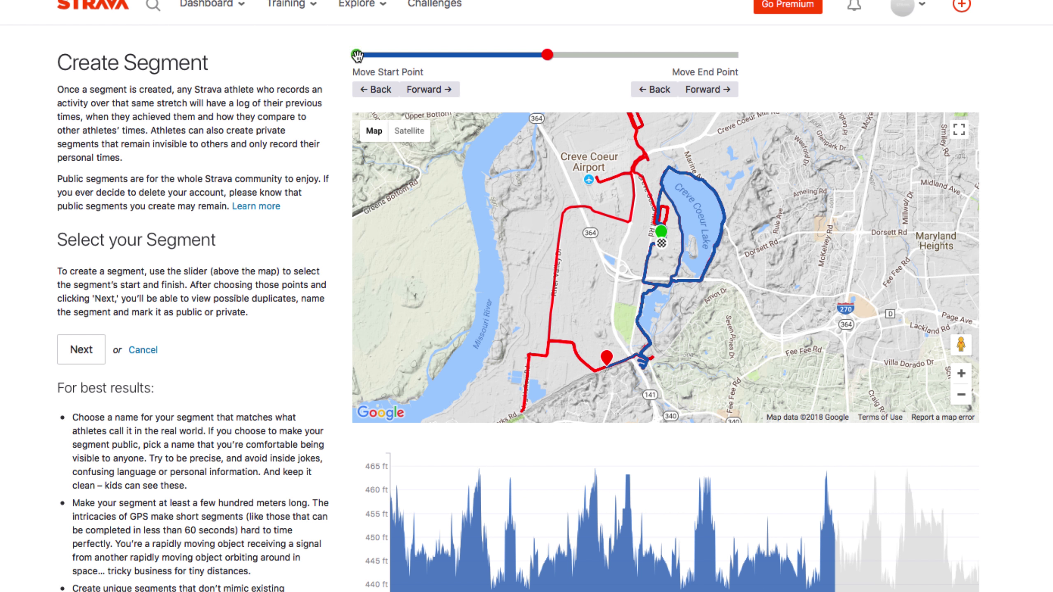
Drag the green start and red end handles to roughly bracket the Sportport loop.
left_click_drag(383, 58, 473, 62)
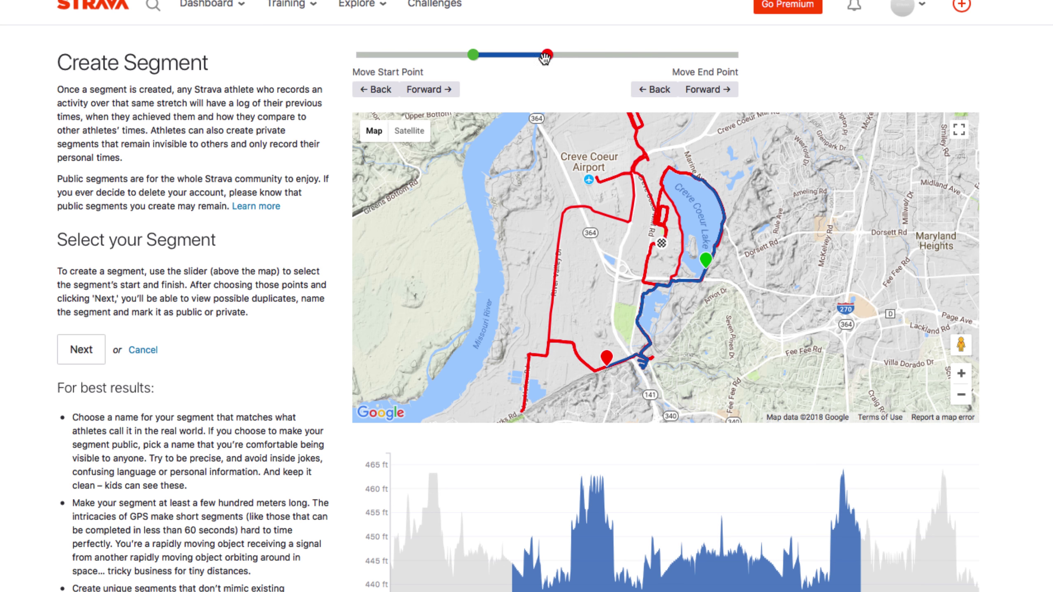
left_click_drag(547, 56, 631, 60)
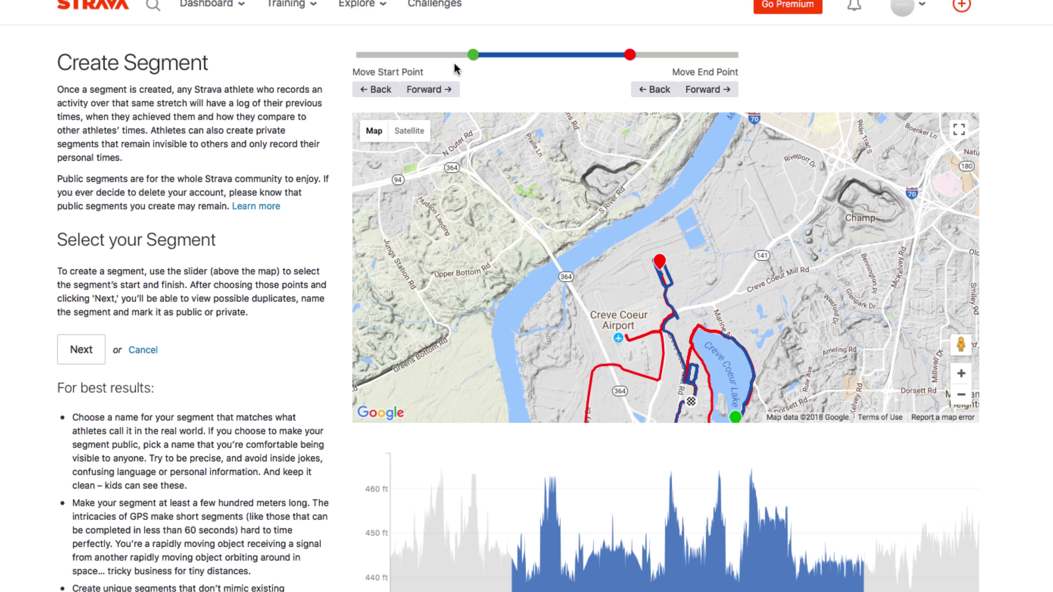
left_click_drag(473, 55, 604, 80)
left_click_drag(606, 223, 613, 298)
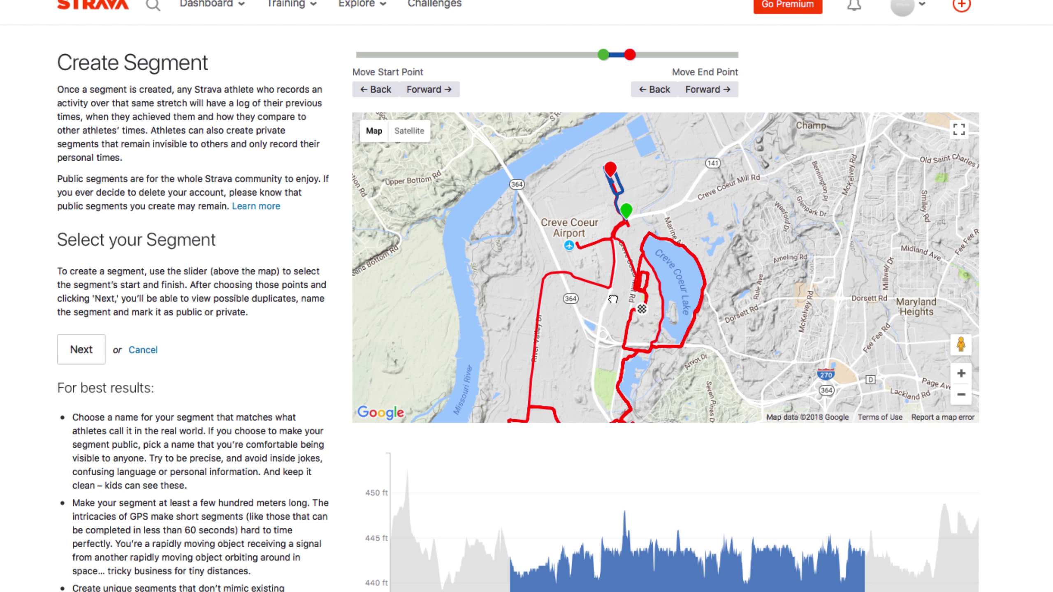
Zoom in two levels on the Maryland Heights Expy area and set the start at the Hooks River Rd junction.
left_click(960, 375)
left_click(960, 375)
mouse_move(548, 158)
left_mouse_down()
mouse_move(611, 314)
mouse_move(625, 301)
mouse_move(611, 228)
left_mouse_up()
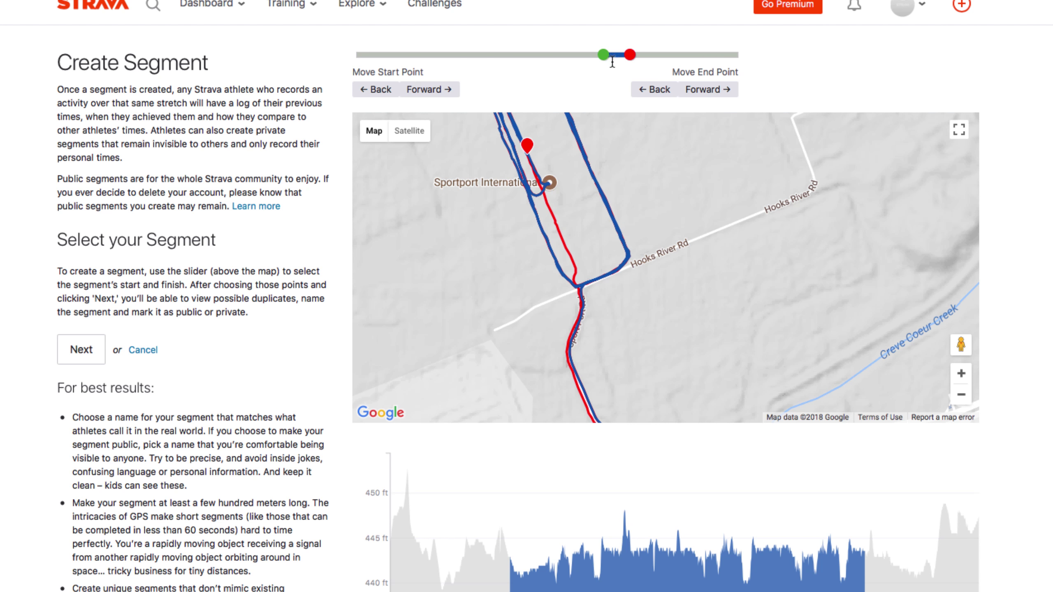
left_click_drag(610, 58, 612, 58)
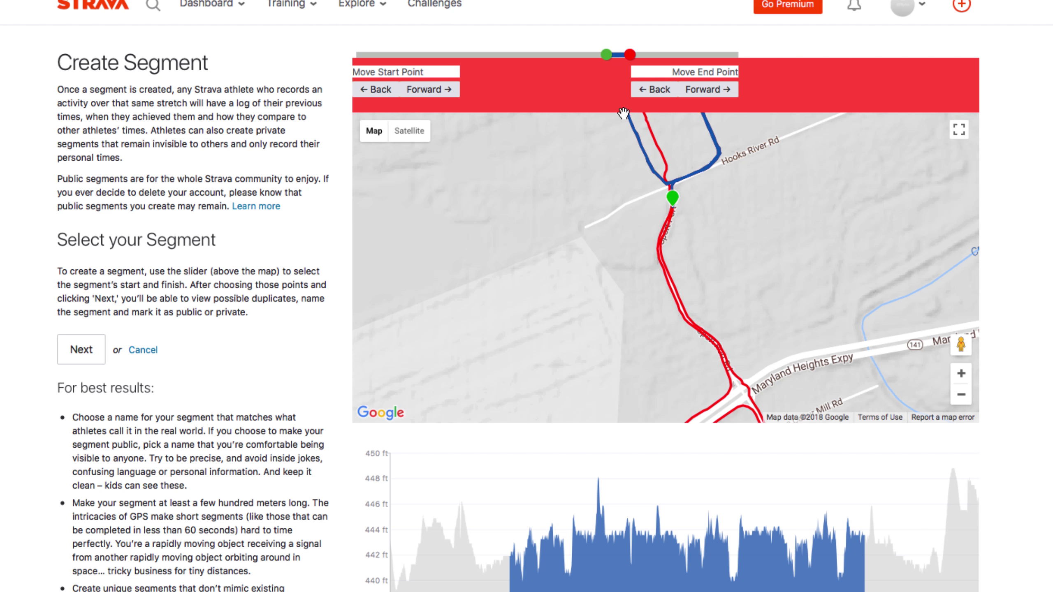
mouse_move(621, 53)
left_mouse_down()
mouse_move(608, 55)
mouse_move(622, 60)
left_mouse_up()
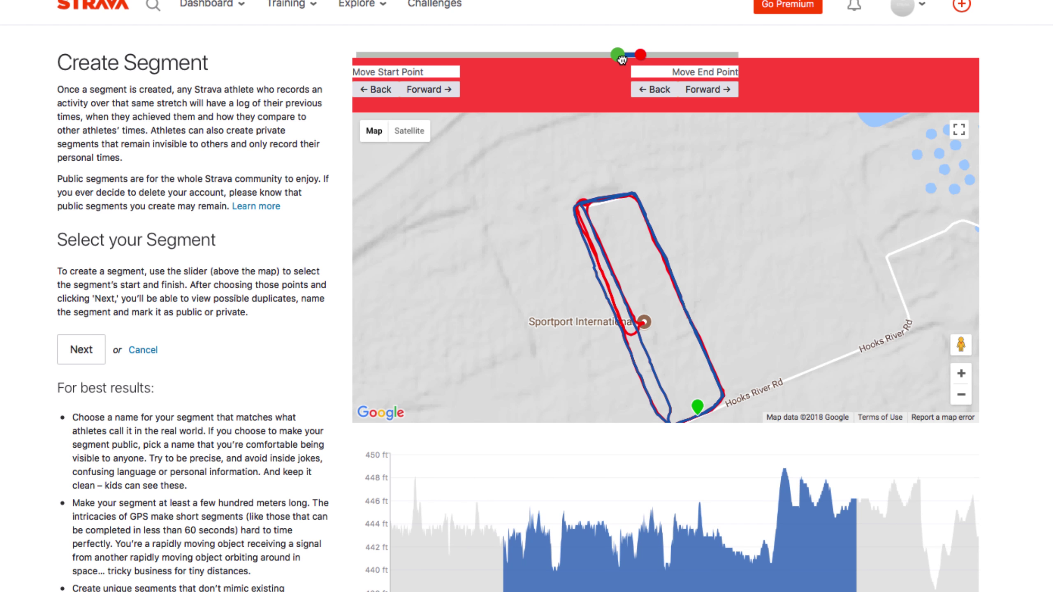
Step the segment start back four times and pull the end slightly earlier on the loop's east side.
left_click_drag(566, 216, 558, 185)
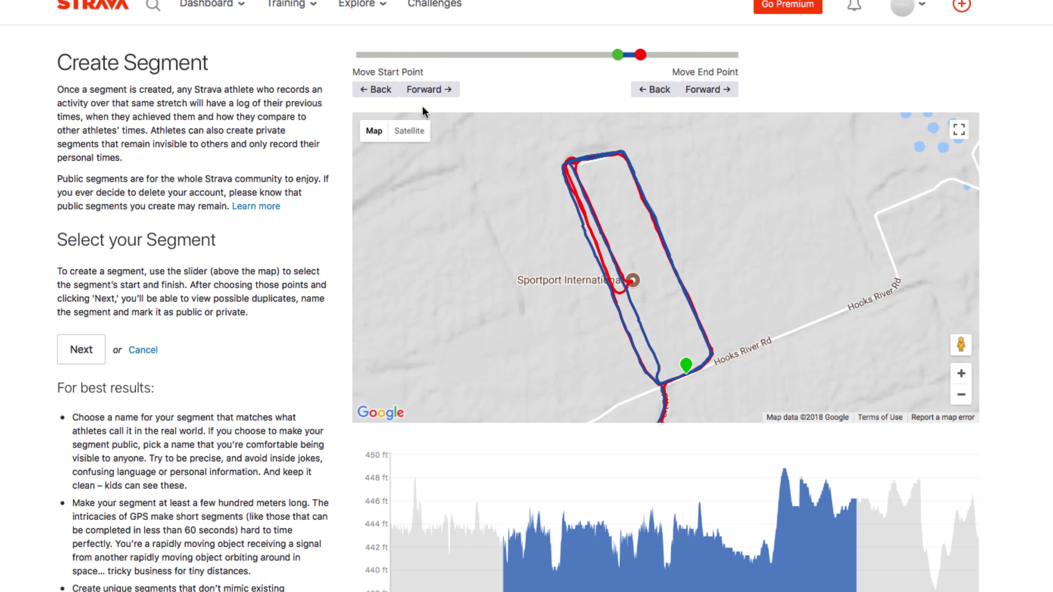
left_click(378, 93)
left_click(378, 94)
left_click(378, 94)
left_click(378, 94)
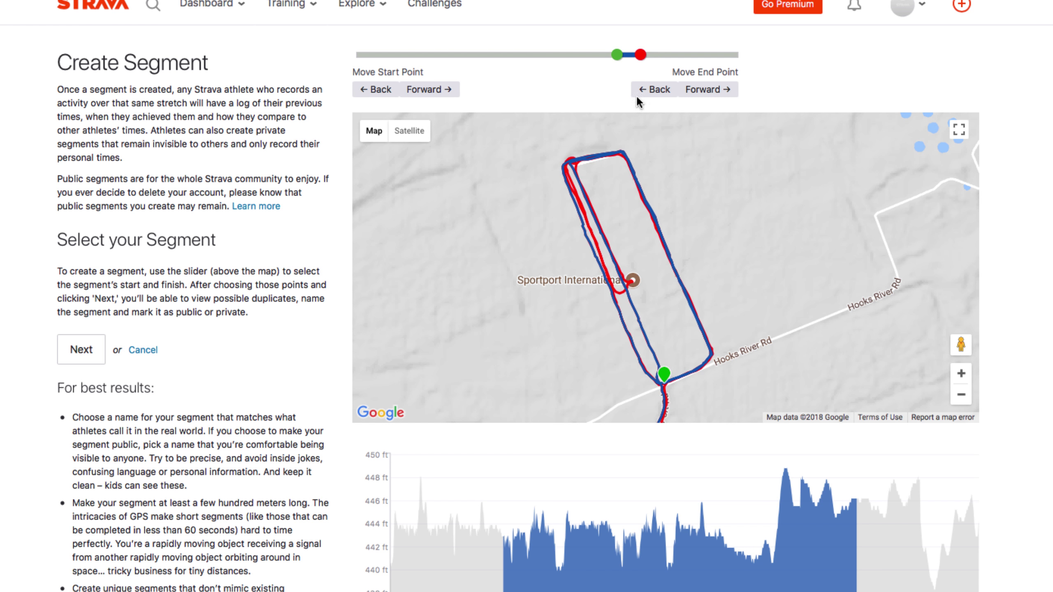
left_click_drag(640, 58, 628, 55)
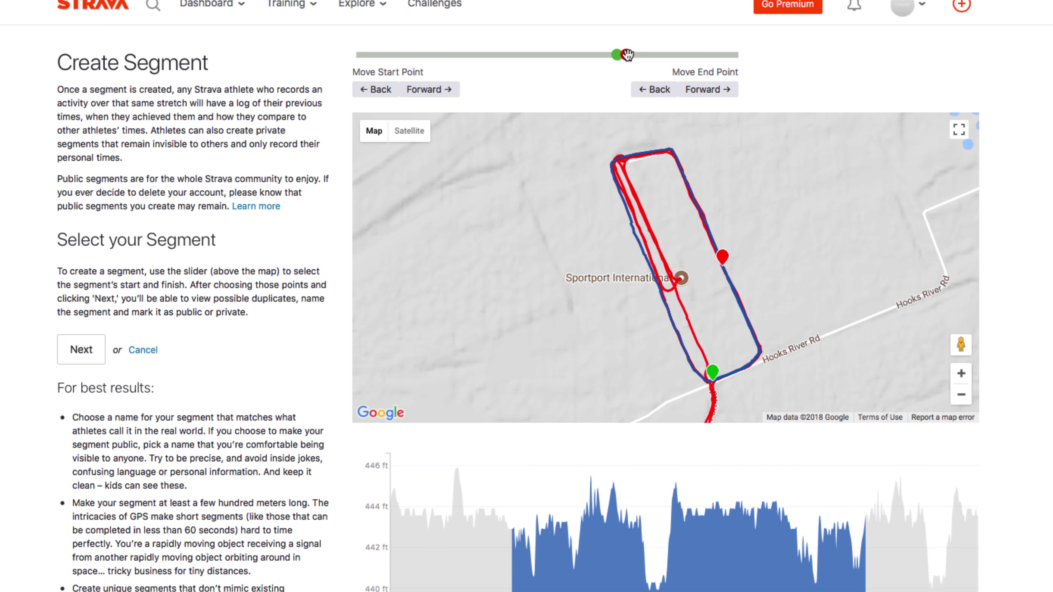
Step the segment end back twelve times until it sits beside the start at Hooks River Rd.
left_click(644, 90)
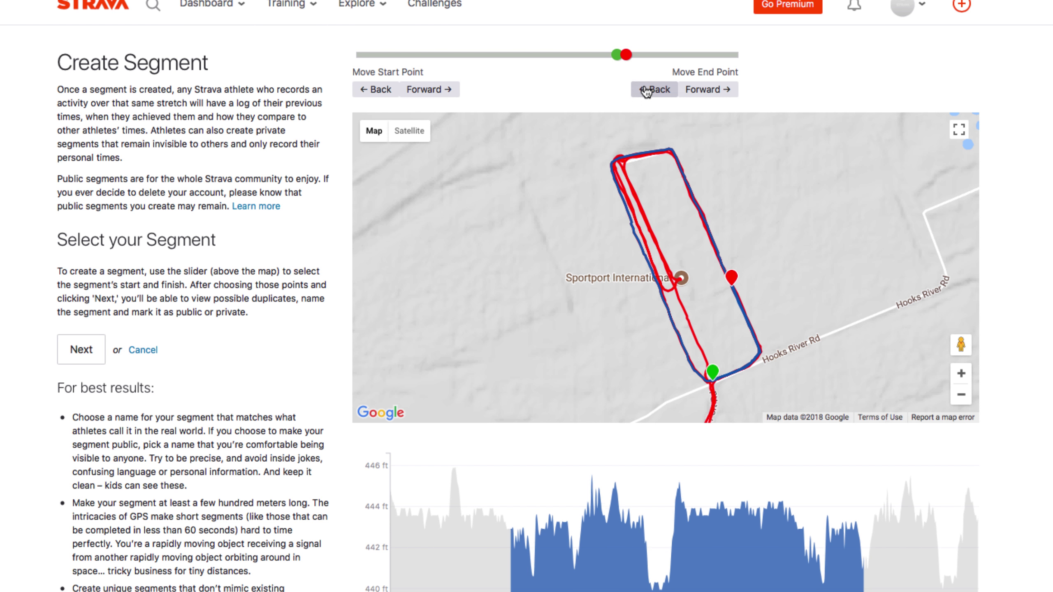
left_click(645, 90)
left_click(646, 90)
left_click(645, 90)
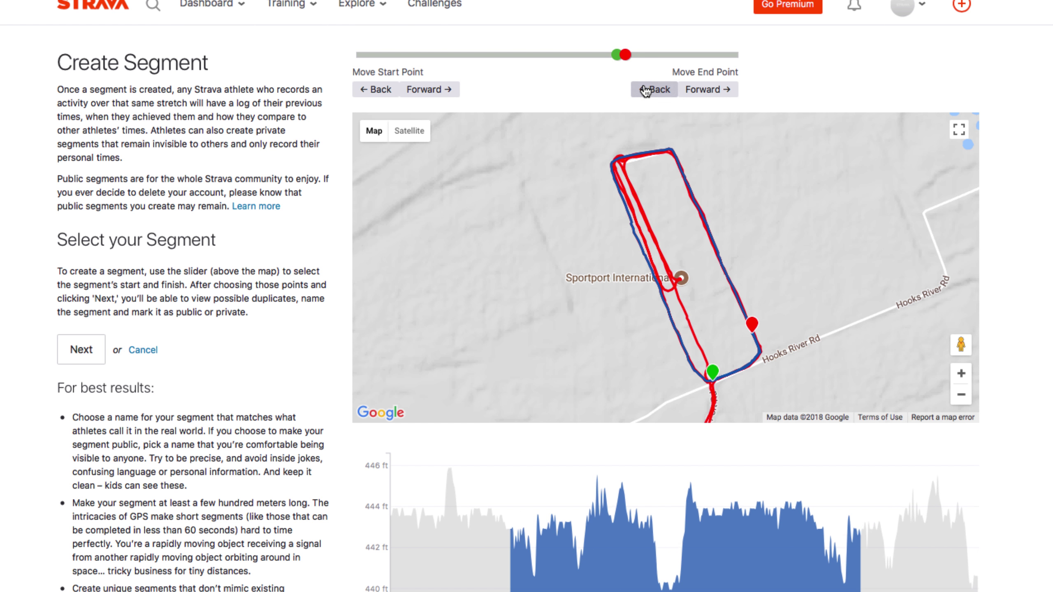
left_click(646, 90)
left_click(645, 90)
left_click(645, 90)
left_click(646, 90)
left_click(645, 90)
left_click(645, 90)
left_click(645, 90)
left_click(646, 90)
left_click(646, 90)
left_click(646, 90)
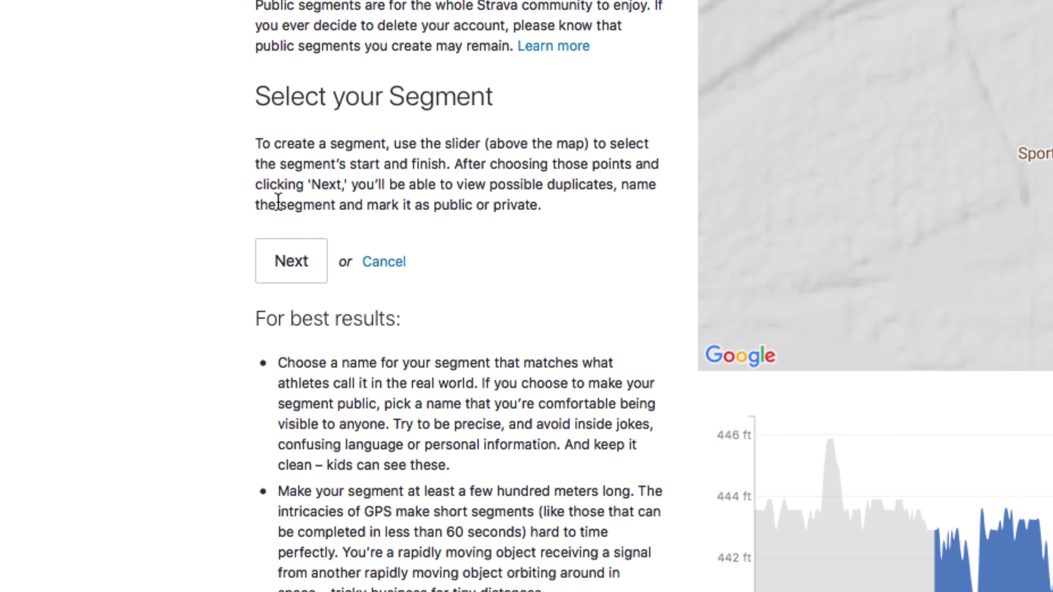
Name the segment 'Hooks River Road Loop', untick the private option, and create it.
left_click(289, 210)
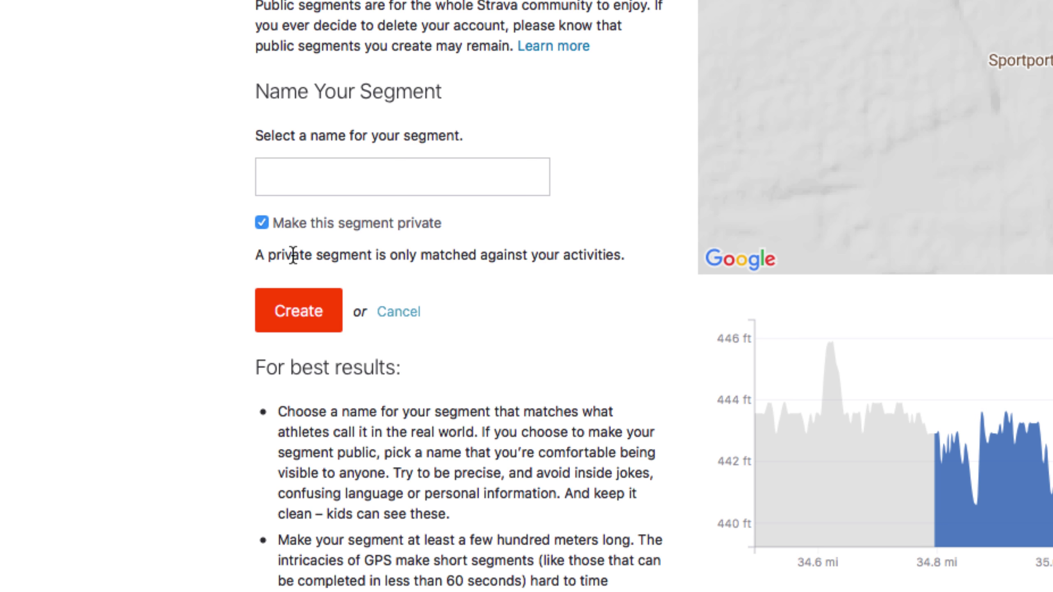
left_click(295, 180)
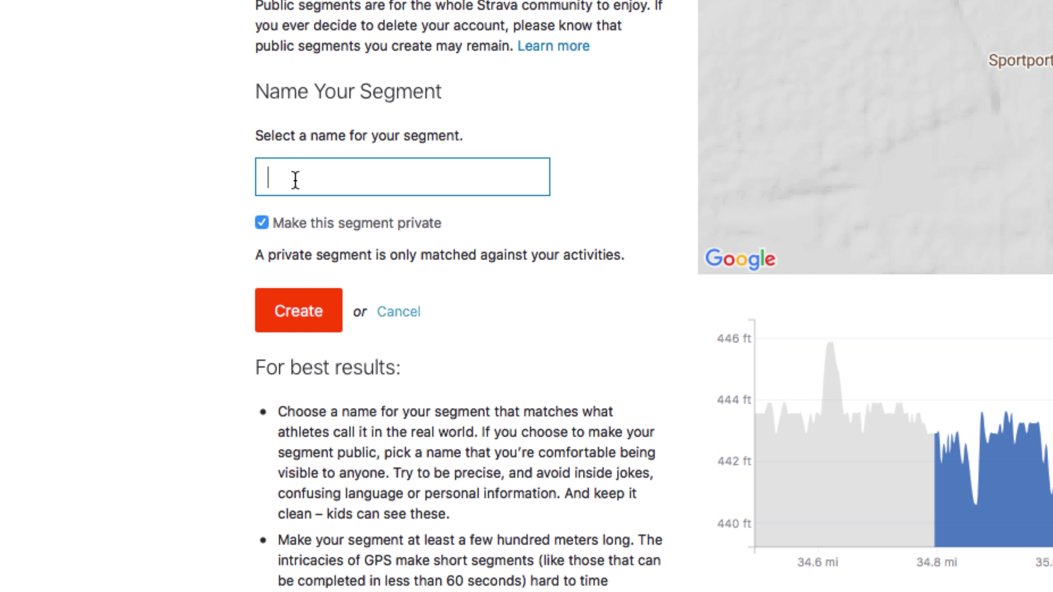
type("Hooks River ")
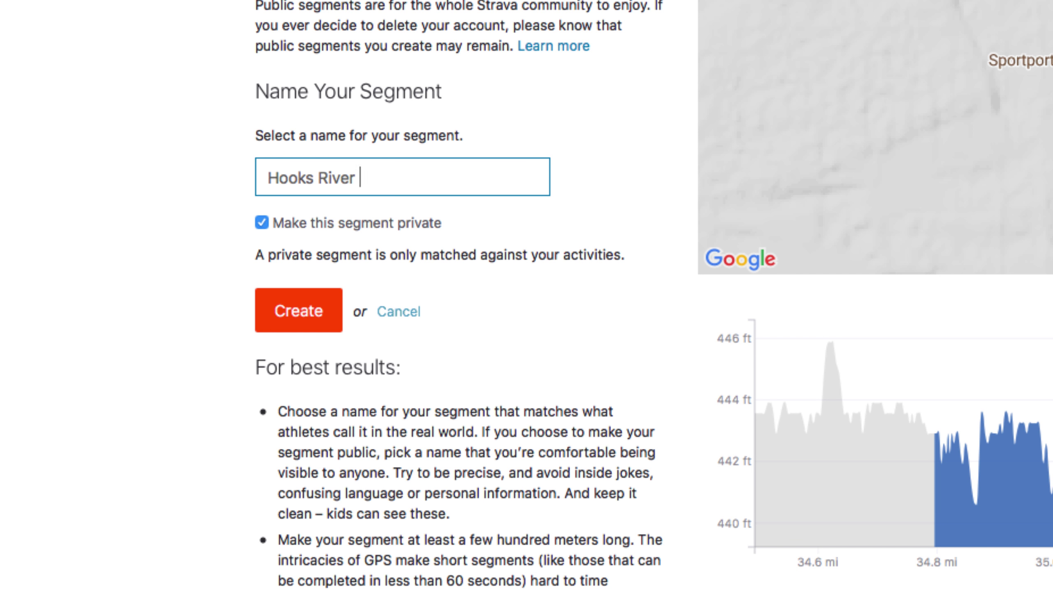
type("Road Loop")
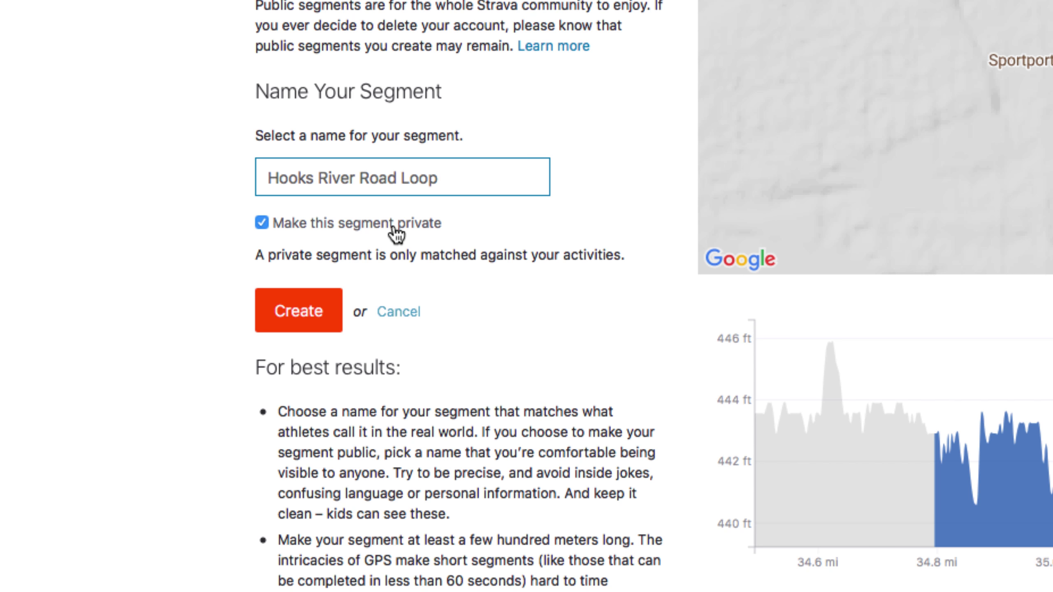
left_click(262, 224)
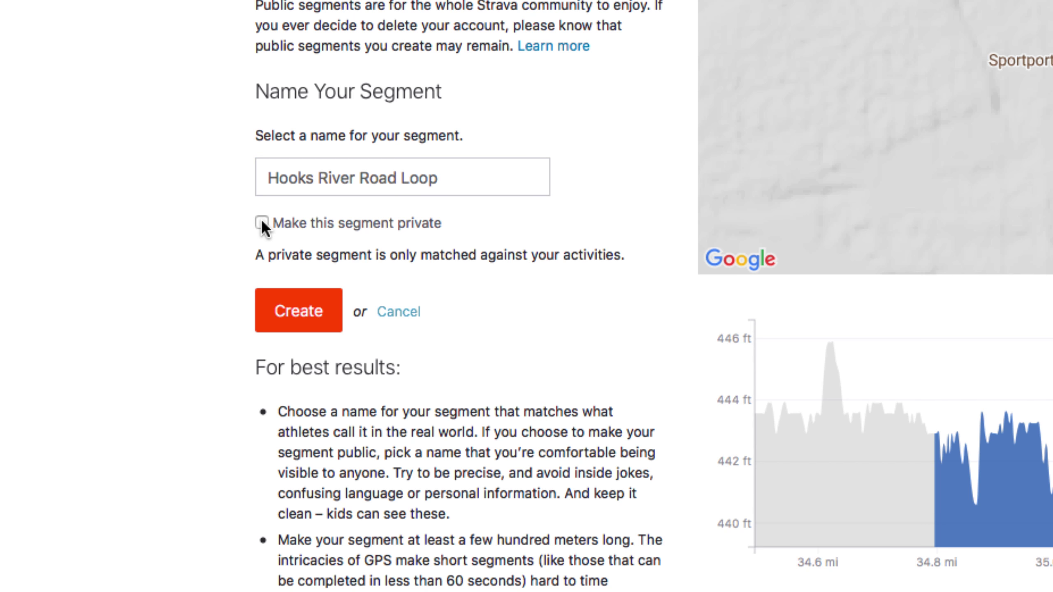
left_click(285, 314)
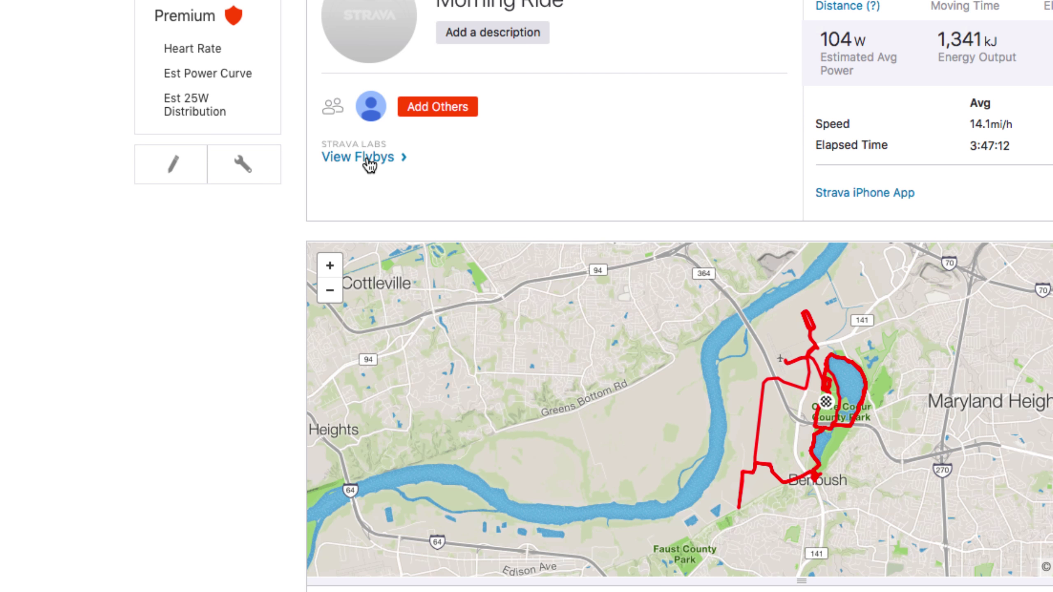
Open the Strava Labs Flyby viewer for the Morning Ride.
left_click(367, 159)
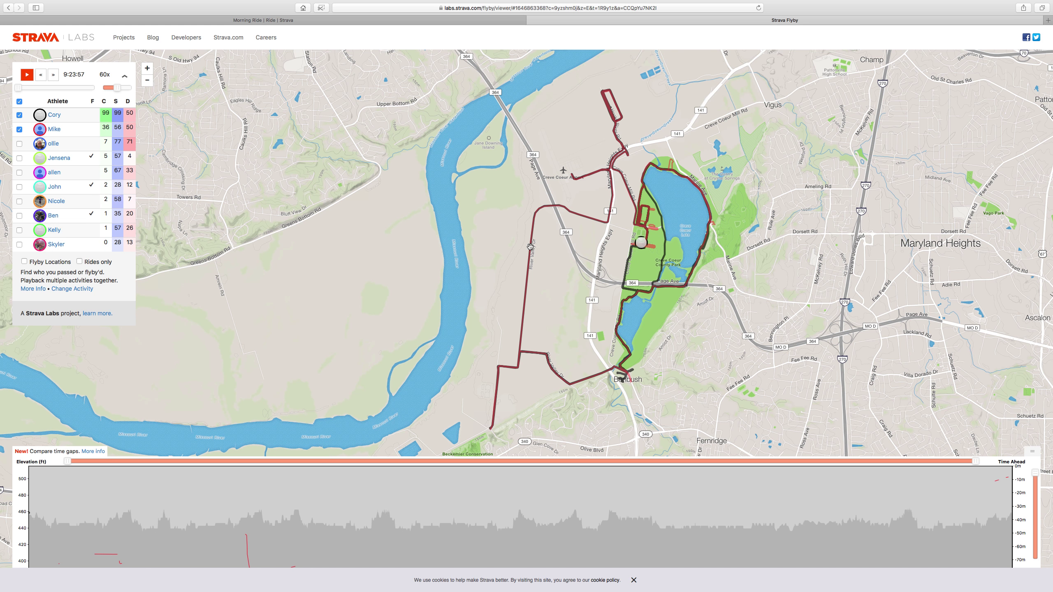
Toggle an extra athlete's track on and off, then play the Flyby replay at 60x.
left_click(19, 157)
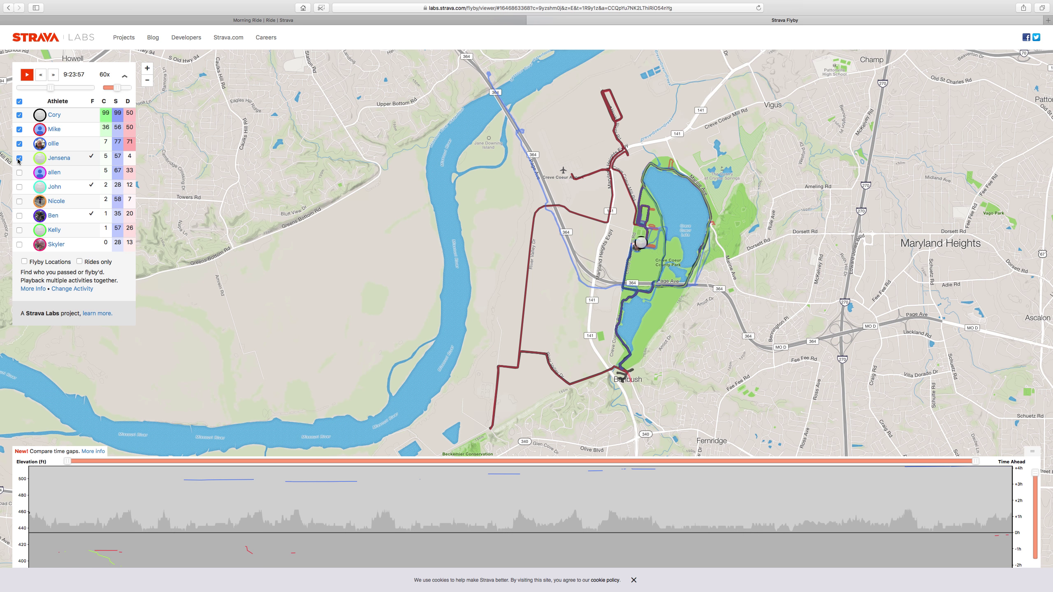
left_click(19, 144)
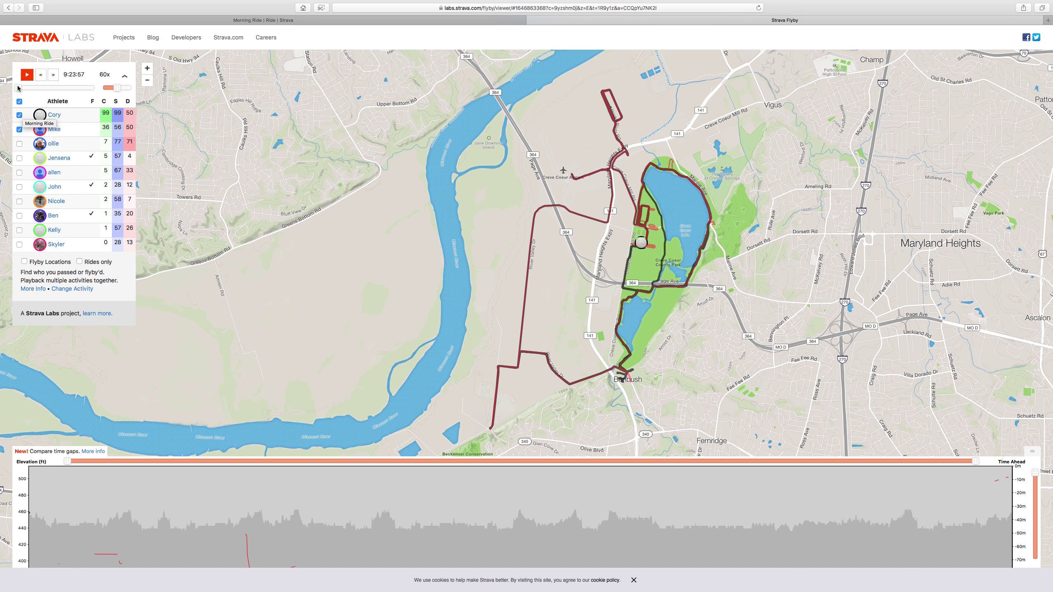
left_click(27, 76)
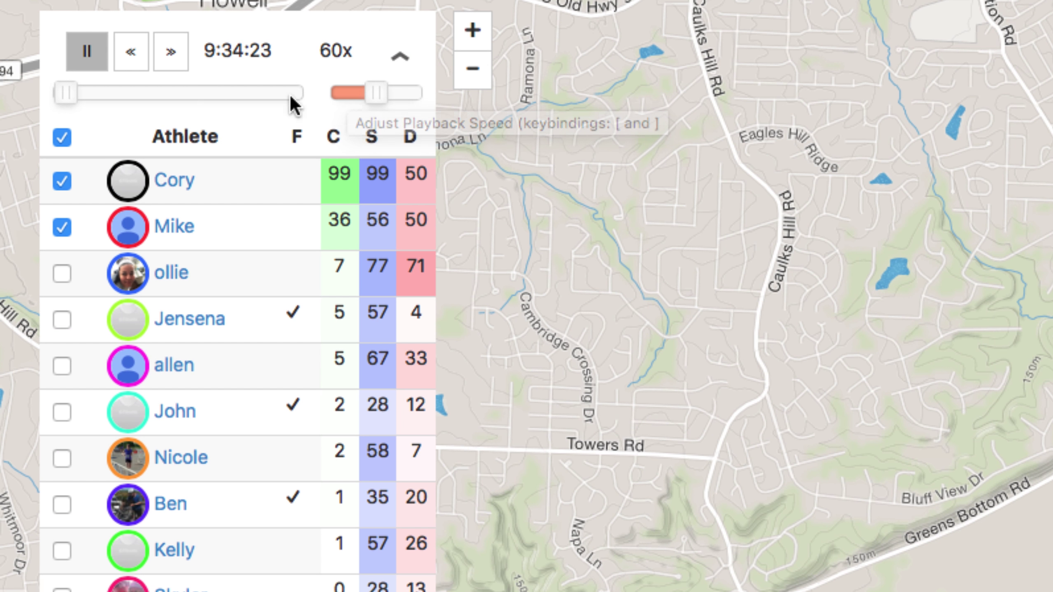
Raise the replay speed from 60x to 100x, then to 200x.
left_click_drag(373, 90, 378, 92)
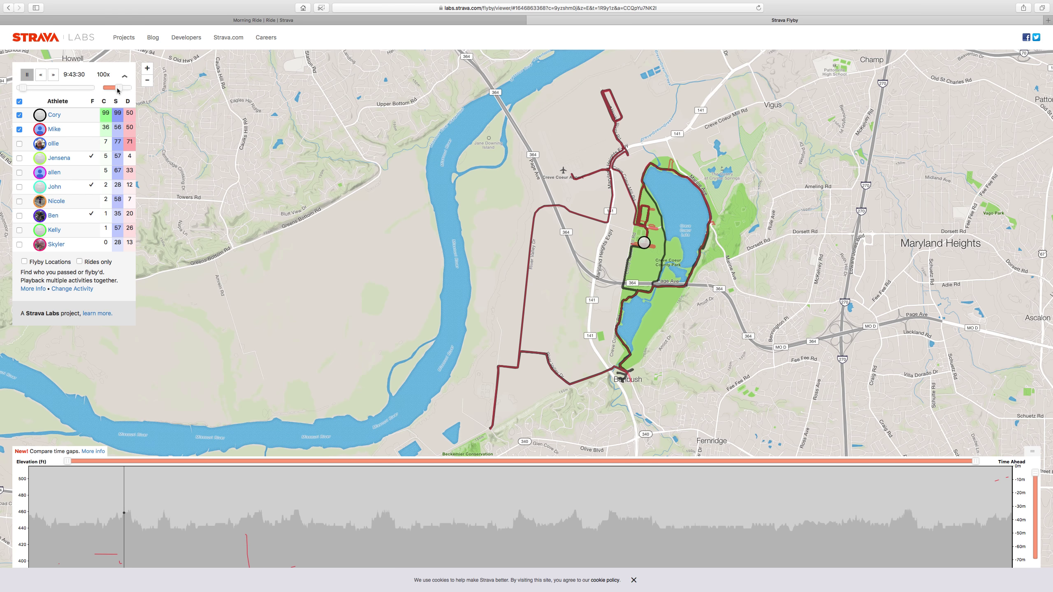
left_click_drag(120, 91, 122, 91)
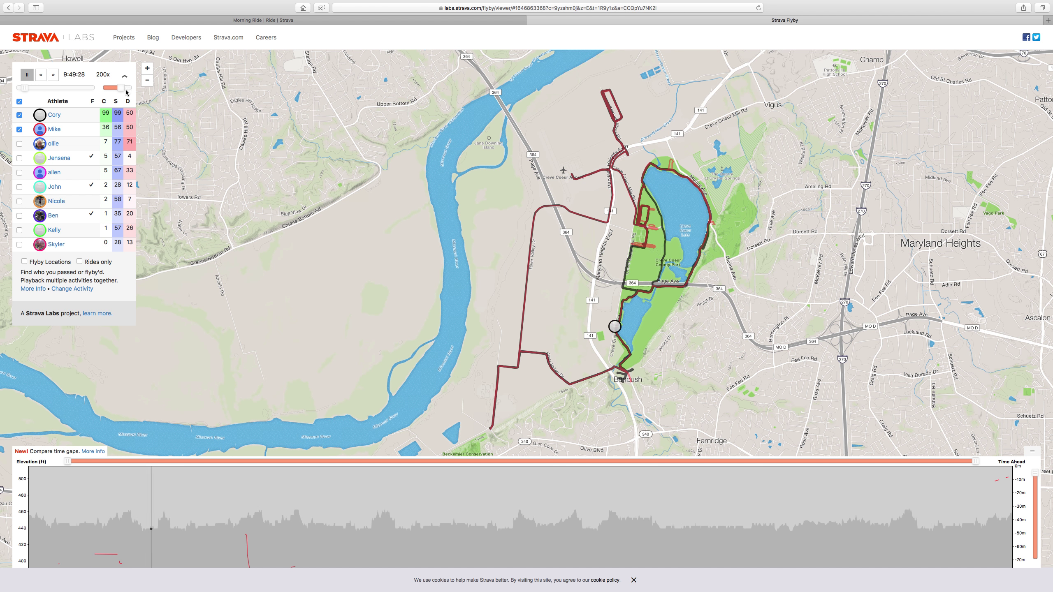